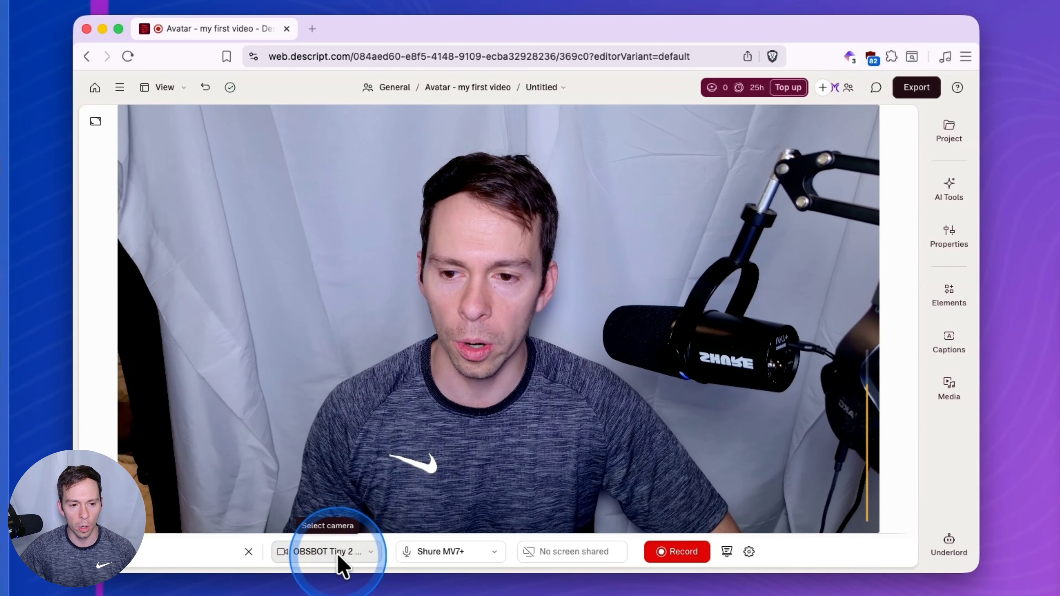
Select OBSBOT Tiny 2 StreamCamera as the recording camera and Shure MV7+ as the microphone.
{"action": "left_click", "coordinate": [340, 555]}
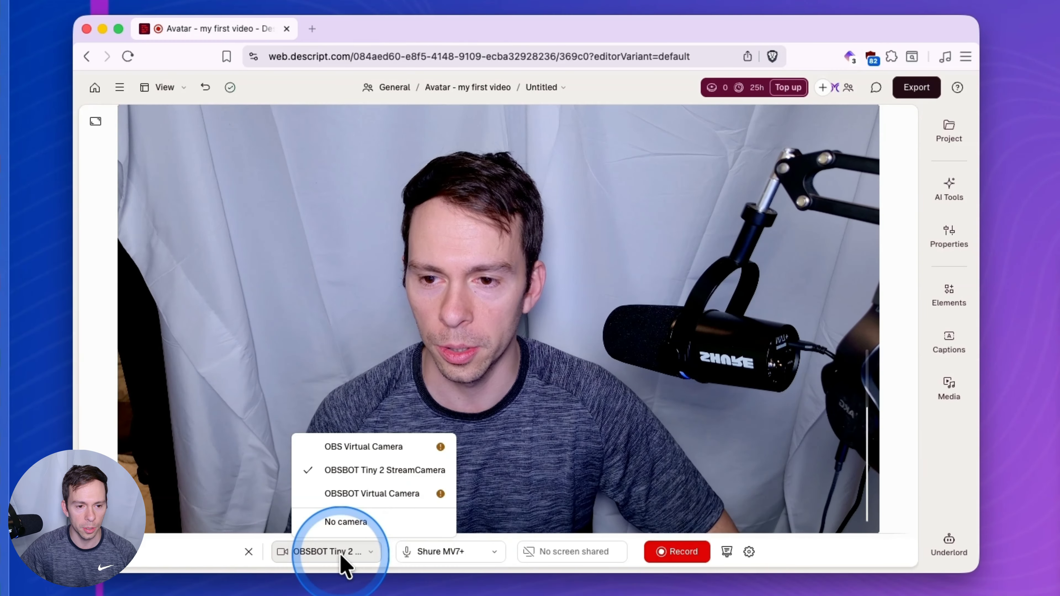
{"action": "left_click", "coordinate": [345, 474]}
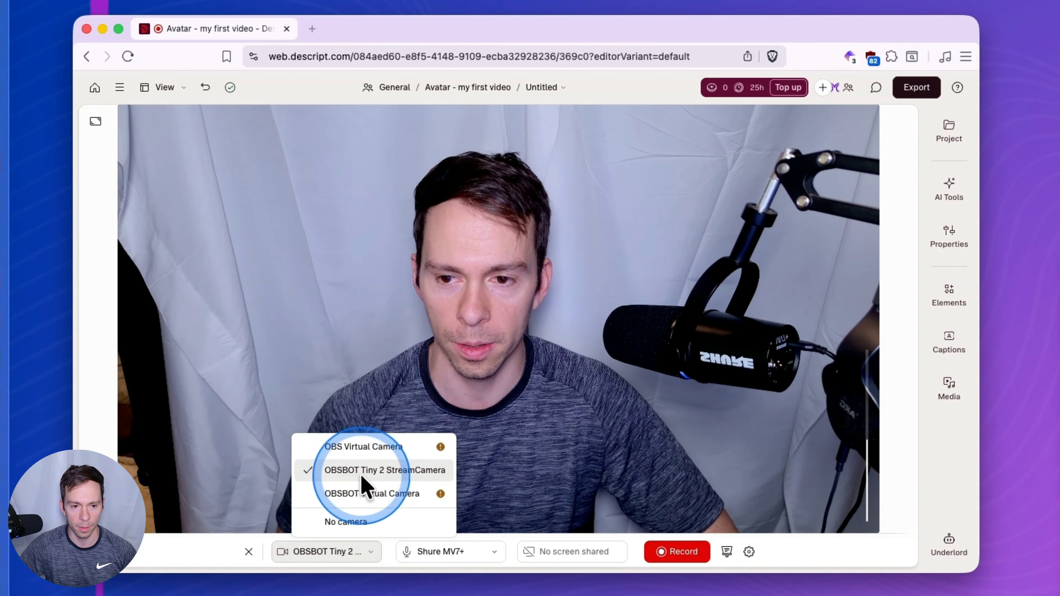
{"action": "left_click", "coordinate": [459, 557]}
{"action": "left_click", "coordinate": [459, 557]}
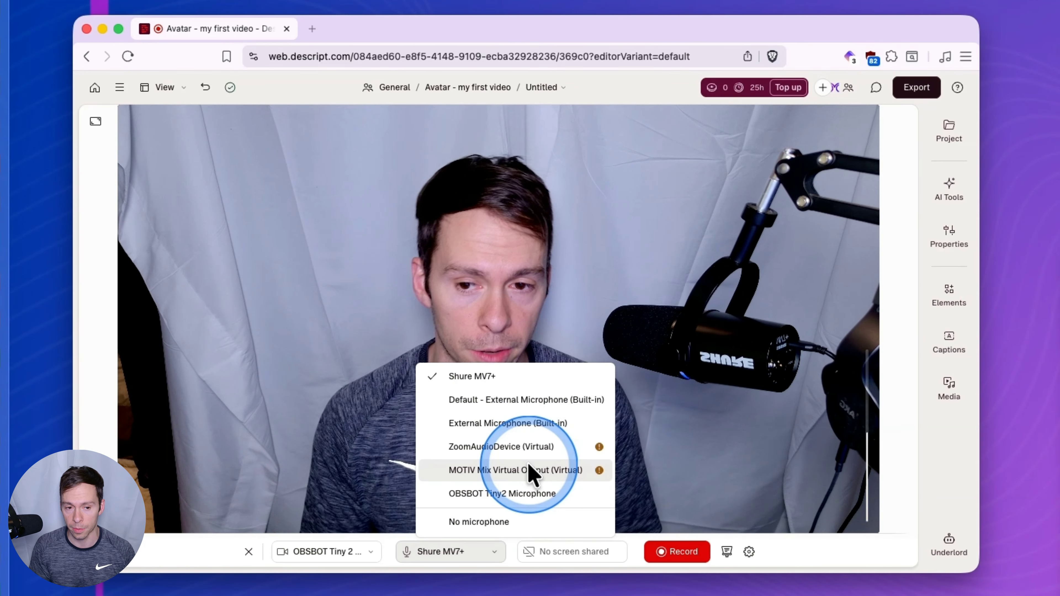
{"action": "left_click", "coordinate": [473, 376]}
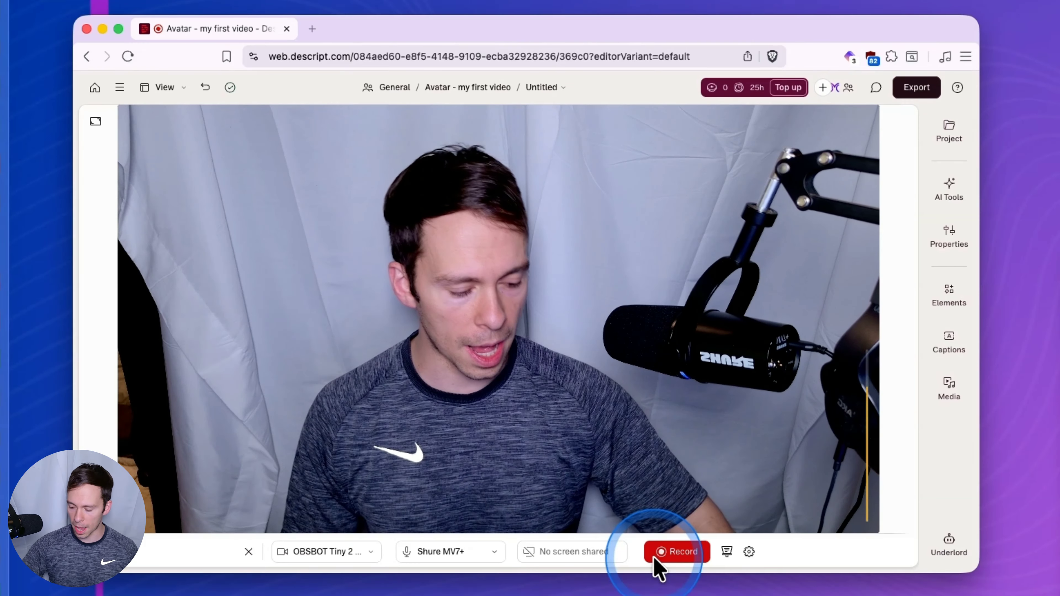
Open the teleprompter, reposition its window over the camera preview to examine the controls, and close it.
{"action": "left_click", "coordinate": [726, 551]}
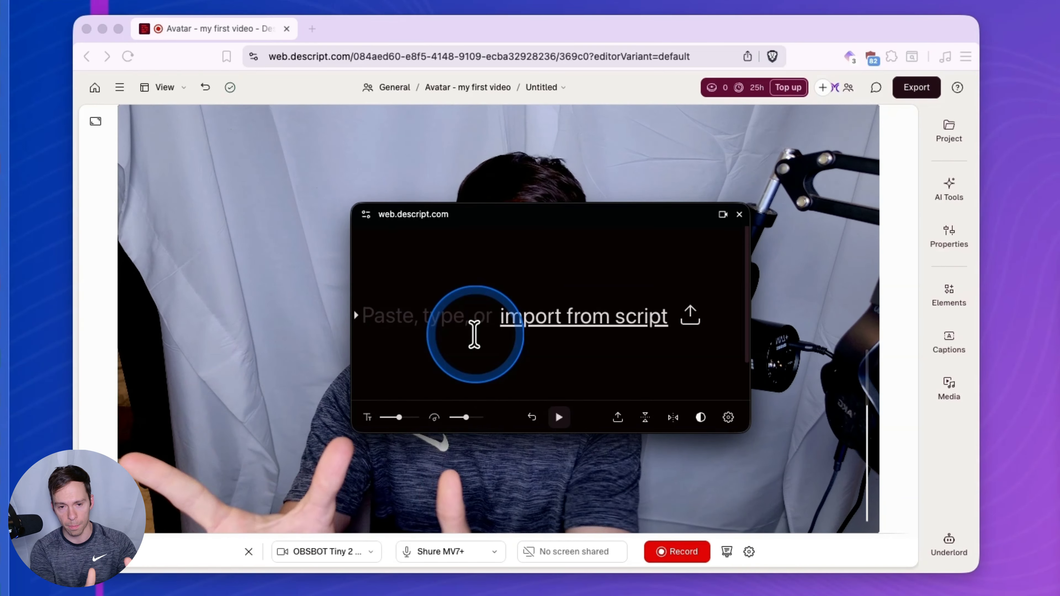
{"action": "left_click_drag", "start_coordinate": [460, 223], "coordinate": [547, 215]}
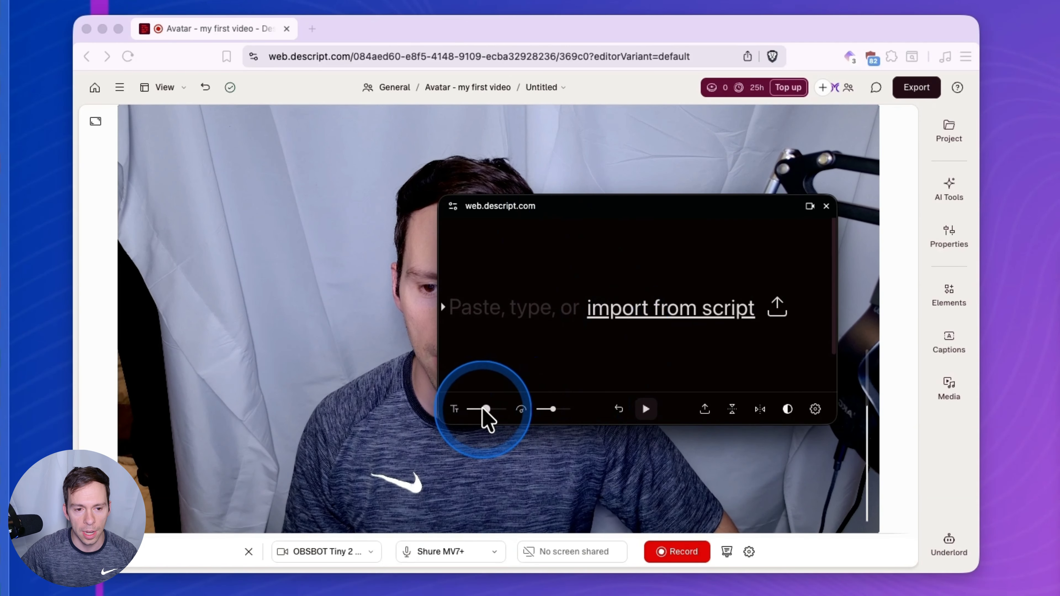
{"action": "left_click_drag", "start_coordinate": [645, 279], "coordinate": [681, 295]}
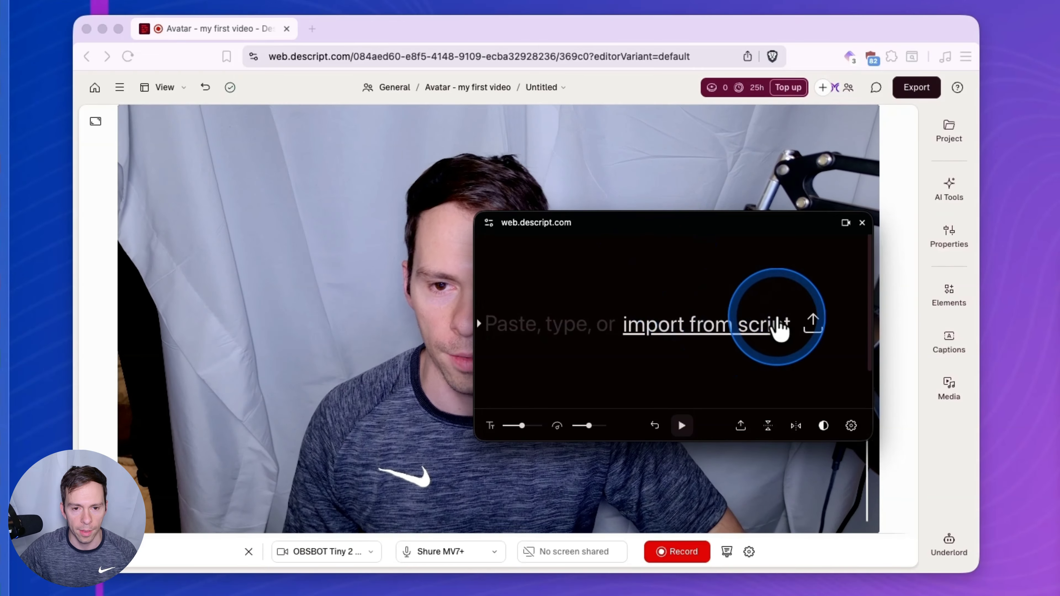
{"action": "left_click", "coordinate": [862, 223]}
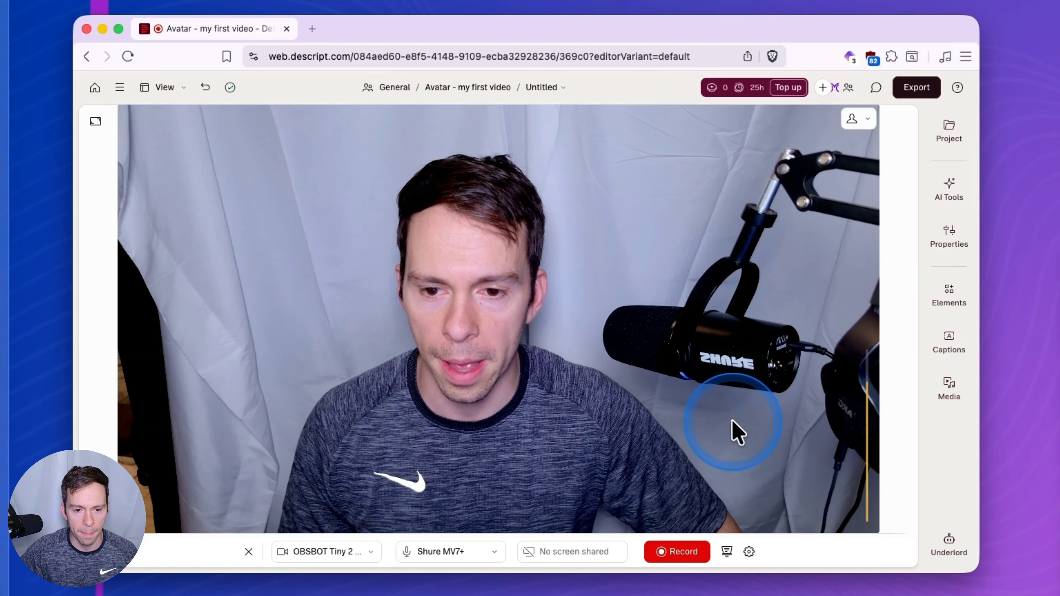
Review the recording settings, including the microphone's auto gain control, and close them.
{"action": "left_click", "coordinate": [748, 552]}
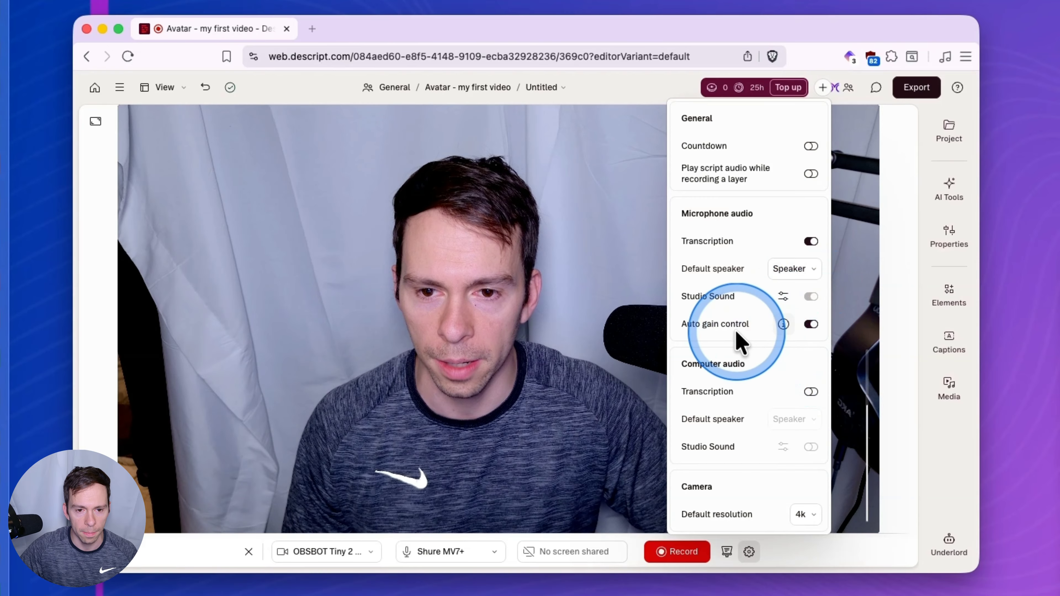
{"action": "left_click", "coordinate": [810, 324]}
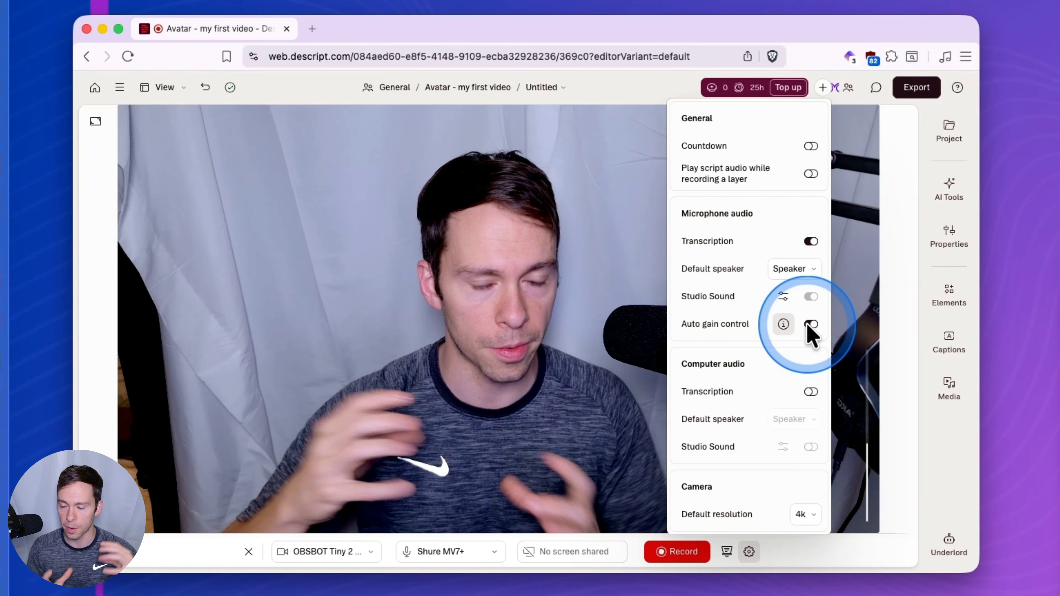
{"action": "left_click", "coordinate": [809, 324]}
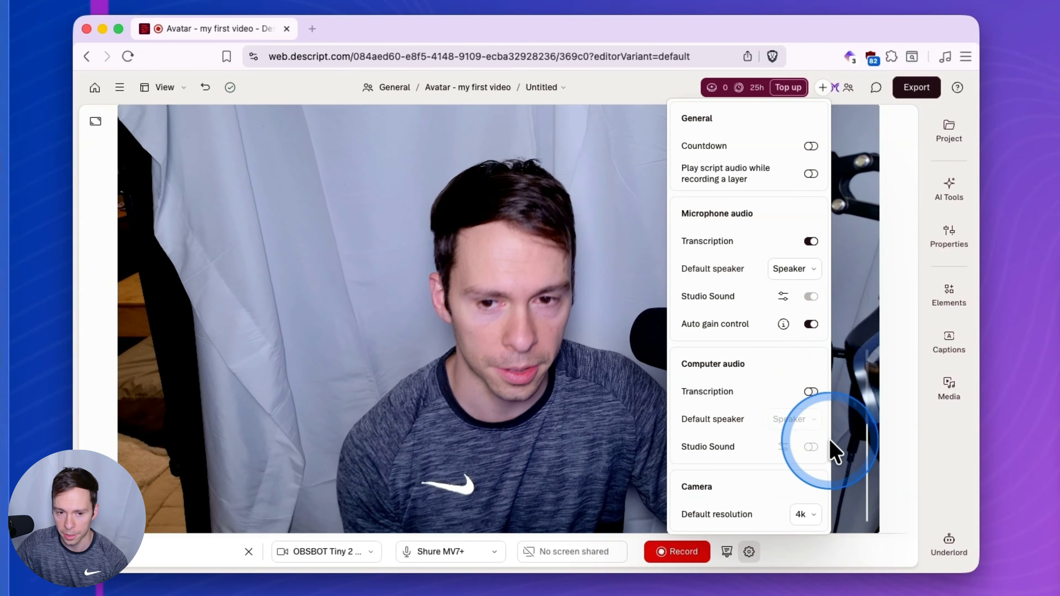
{"action": "left_click", "coordinate": [869, 451]}
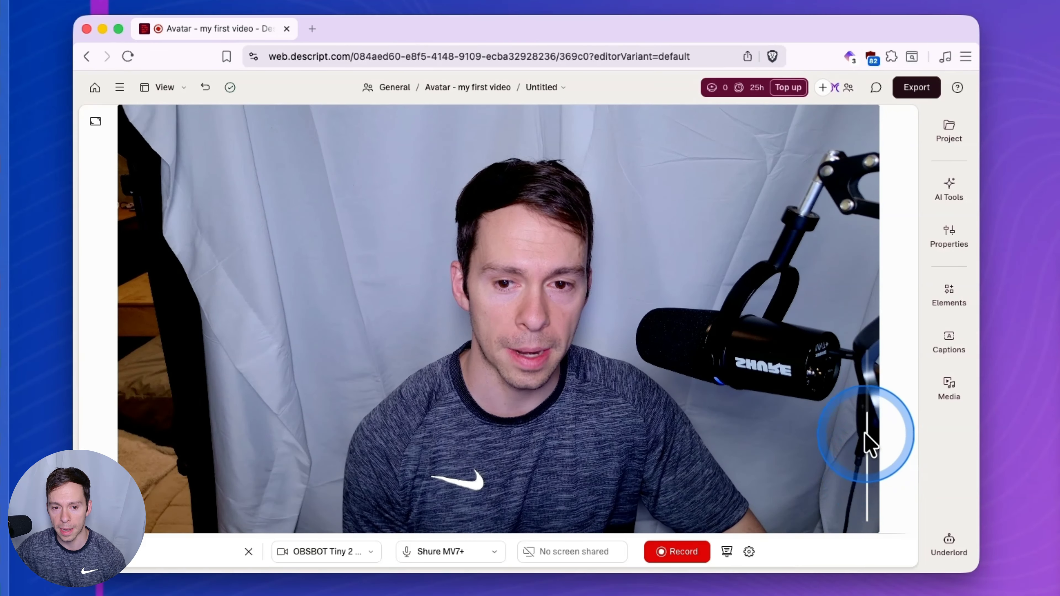
Overlay the Center me framing guide on the camera preview and switch the guide to Grid.
{"action": "left_click", "coordinate": [859, 119]}
{"action": "left_click", "coordinate": [862, 143]}
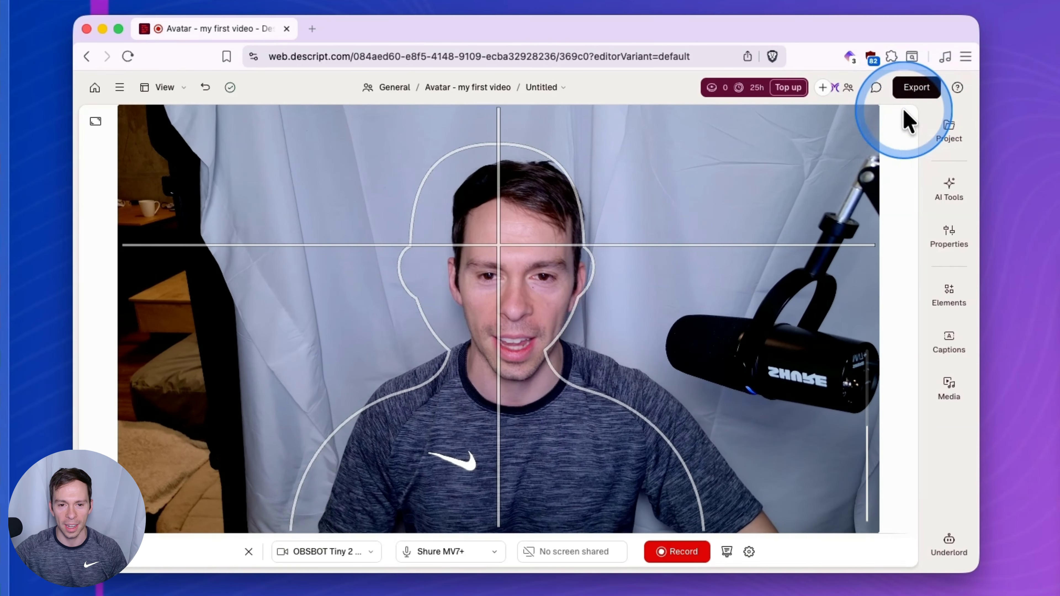
{"action": "left_click", "coordinate": [868, 121]}
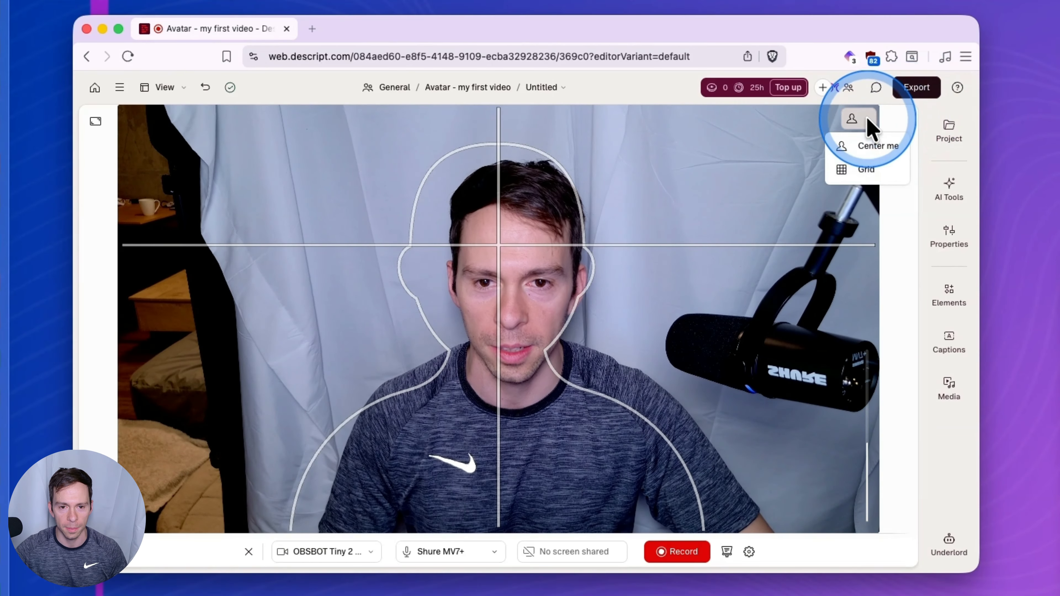
{"action": "left_click", "coordinate": [868, 144]}
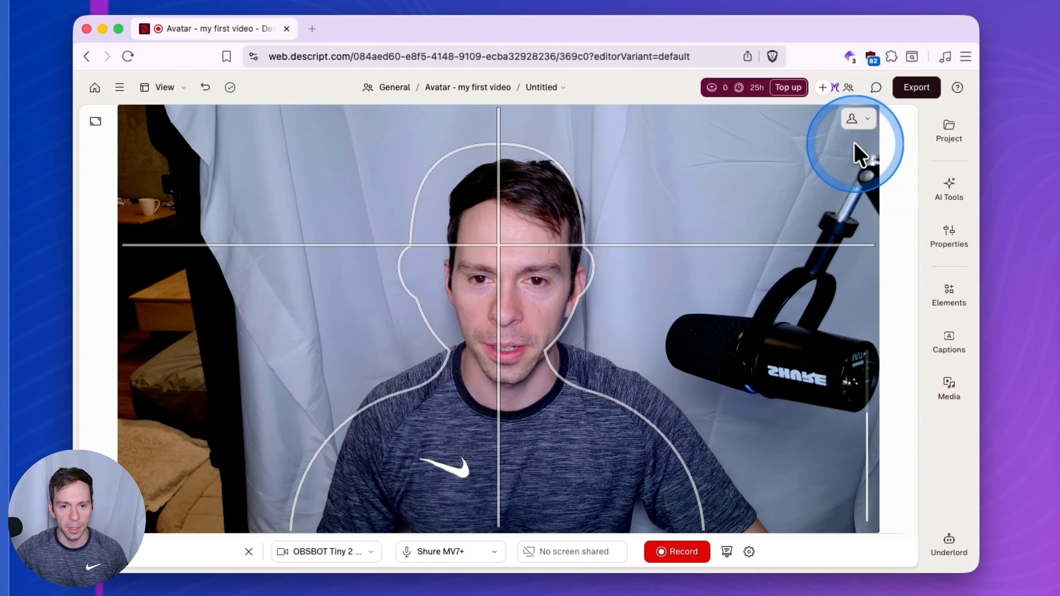
{"action": "left_click", "coordinate": [868, 121]}
{"action": "left_click", "coordinate": [866, 169]}
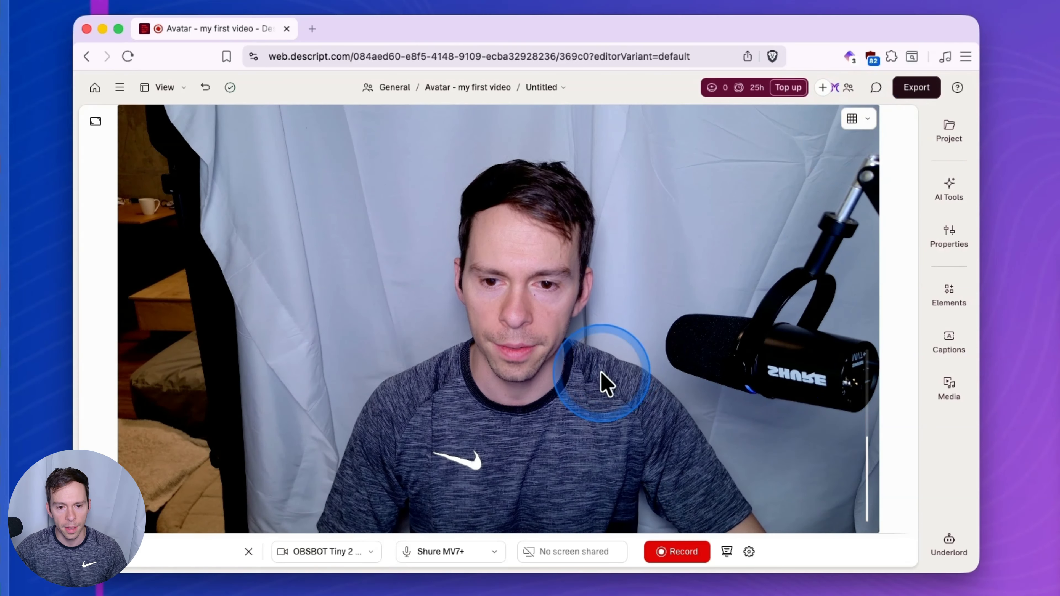
Start recording the camera and microphone, pause the take, and resume it.
{"action": "left_click", "coordinate": [672, 555]}
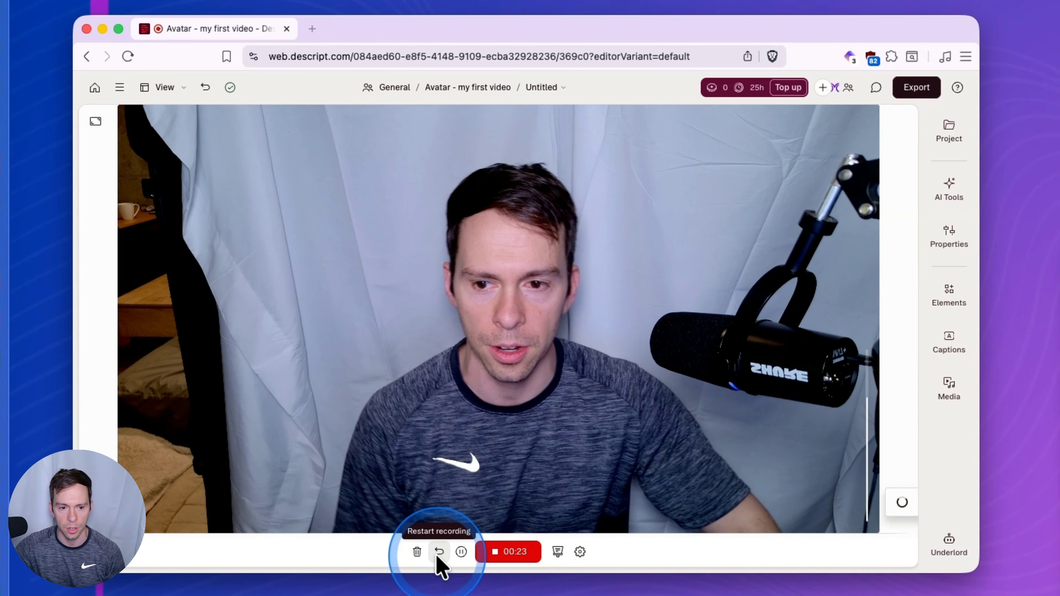
{"action": "left_click", "coordinate": [461, 552]}
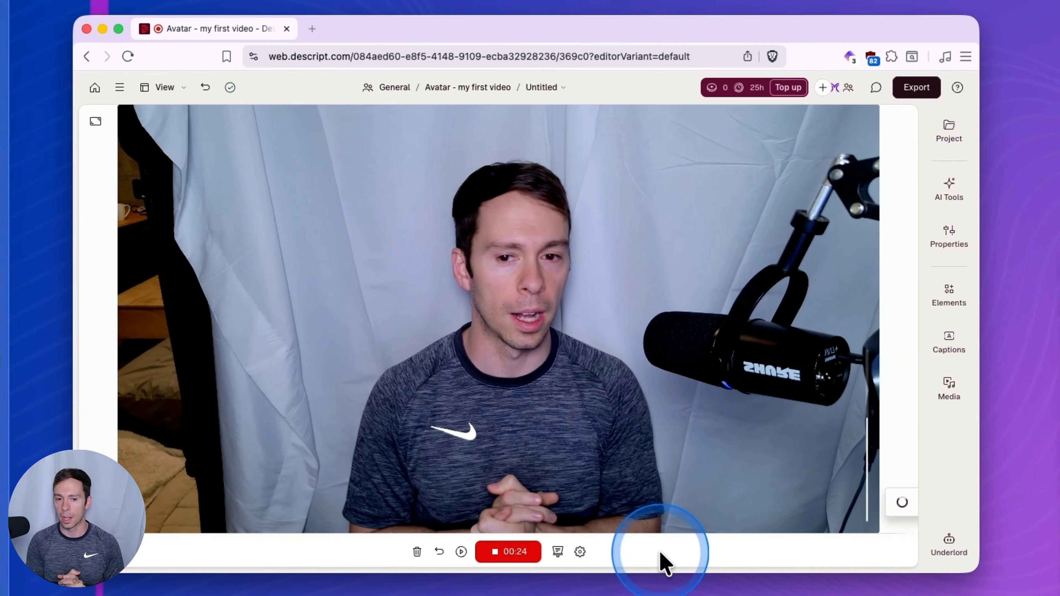
{"action": "left_click", "coordinate": [461, 552]}
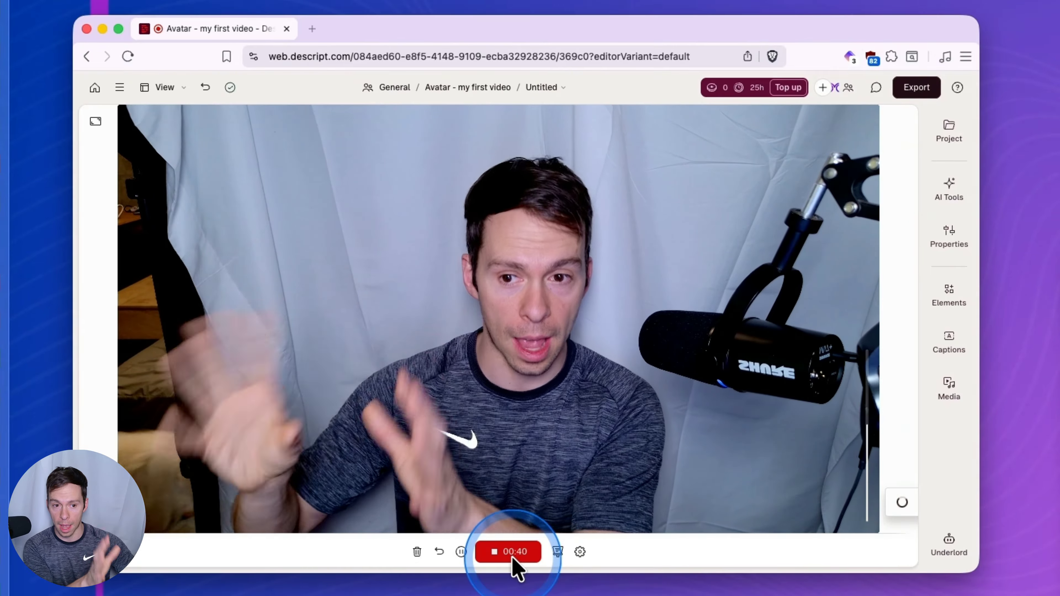
Check the teleprompter and the recording settings while the take is running, closing each one again.
{"action": "left_click", "coordinate": [557, 555]}
{"action": "left_click_drag", "start_coordinate": [681, 227], "coordinate": [588, 213]}
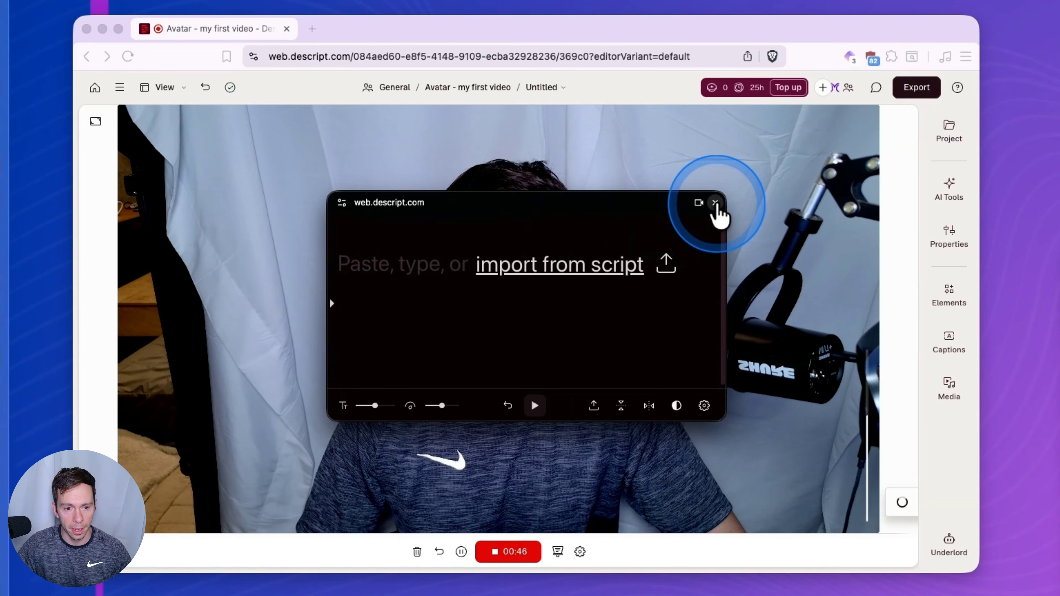
{"action": "left_click", "coordinate": [712, 209]}
{"action": "left_click", "coordinate": [580, 552]}
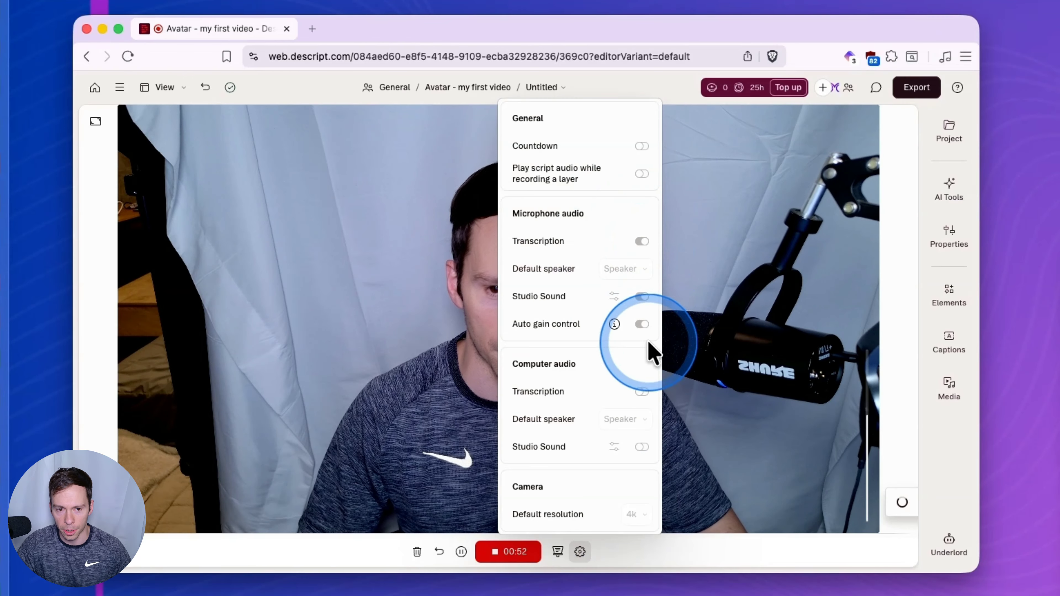
{"action": "left_click", "coordinate": [580, 552]}
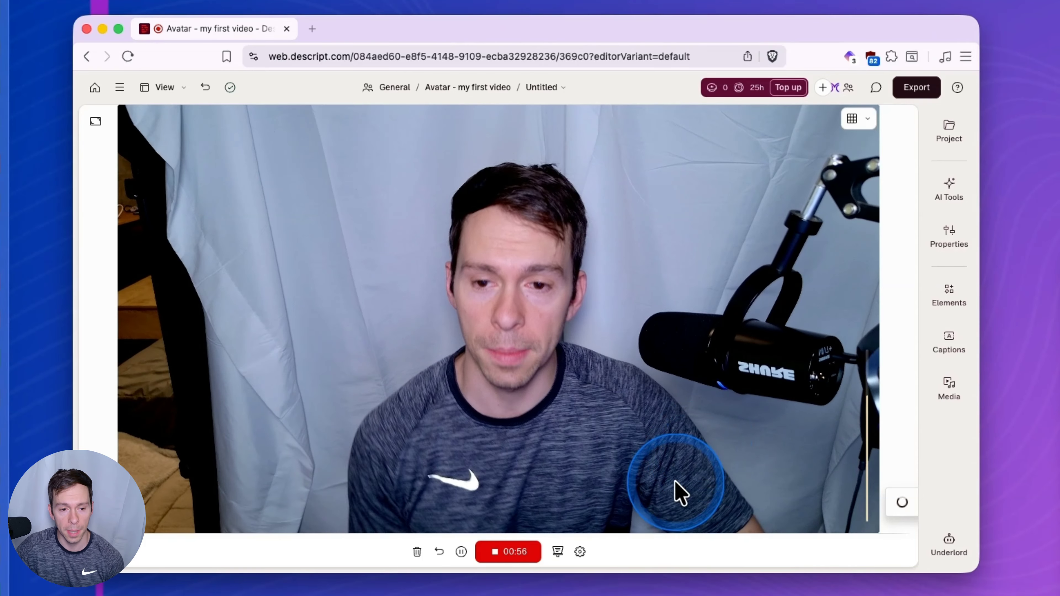
Stop the recording and expand the activity details to show its processing progress.
{"action": "left_click", "coordinate": [508, 551]}
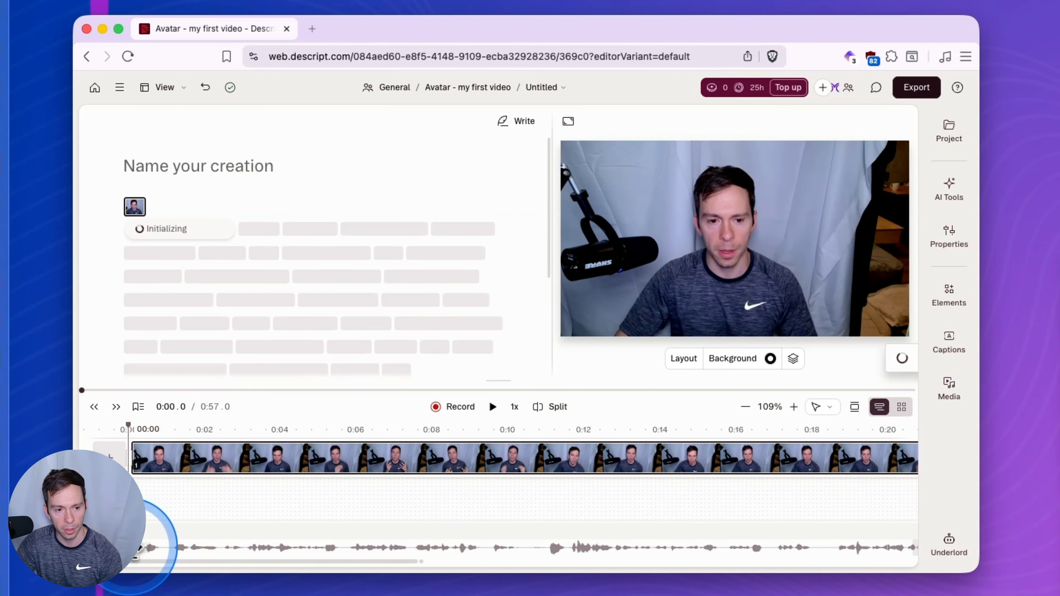
{"action": "mouse_move", "coordinate": [139, 547]}
{"action": "left_mouse_down"}
{"action": "mouse_move", "coordinate": [260, 549]}
{"action": "mouse_move", "coordinate": [138, 550]}
{"action": "left_mouse_up"}
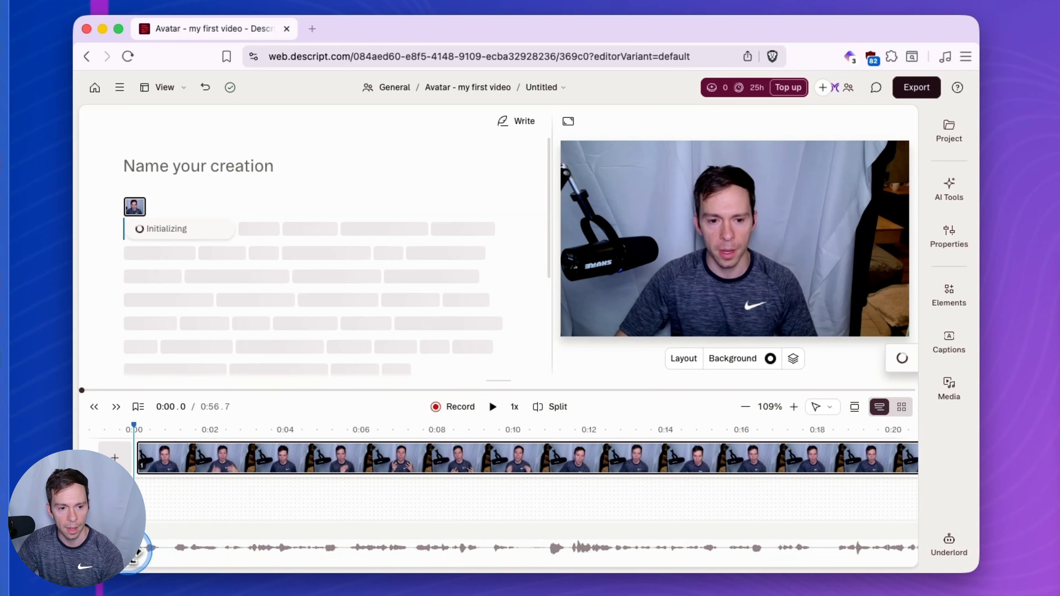
{"action": "left_click", "coordinate": [505, 552]}
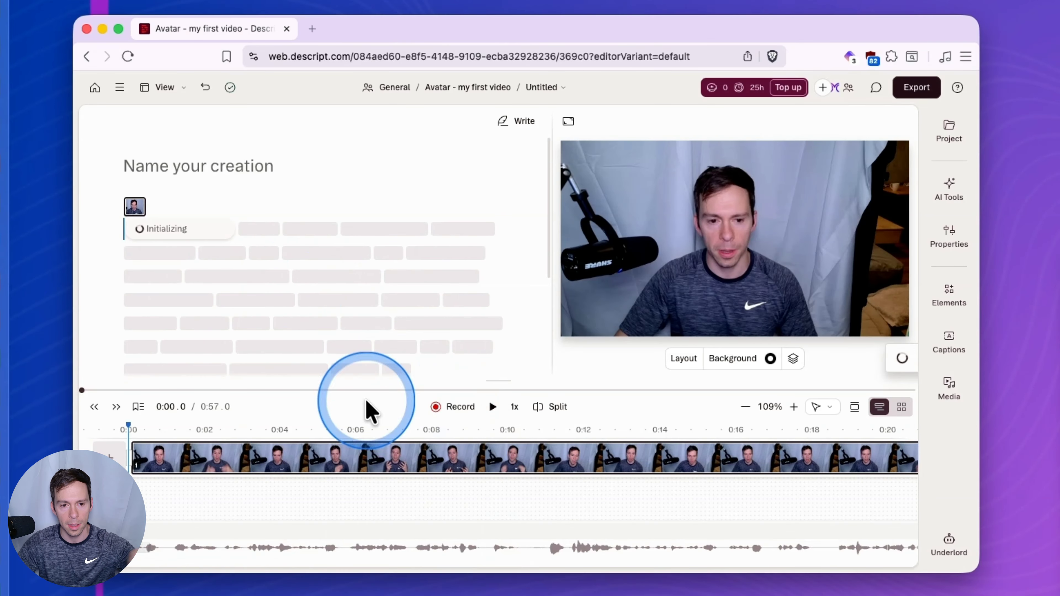
{"action": "mouse_move", "coordinate": [898, 363]}
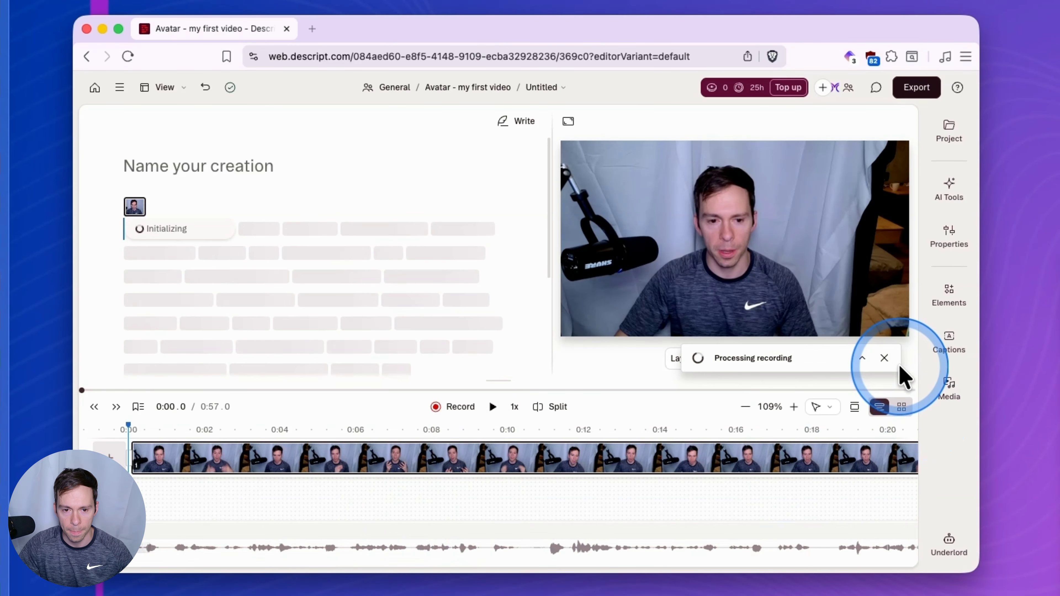
{"action": "left_click", "coordinate": [862, 358]}
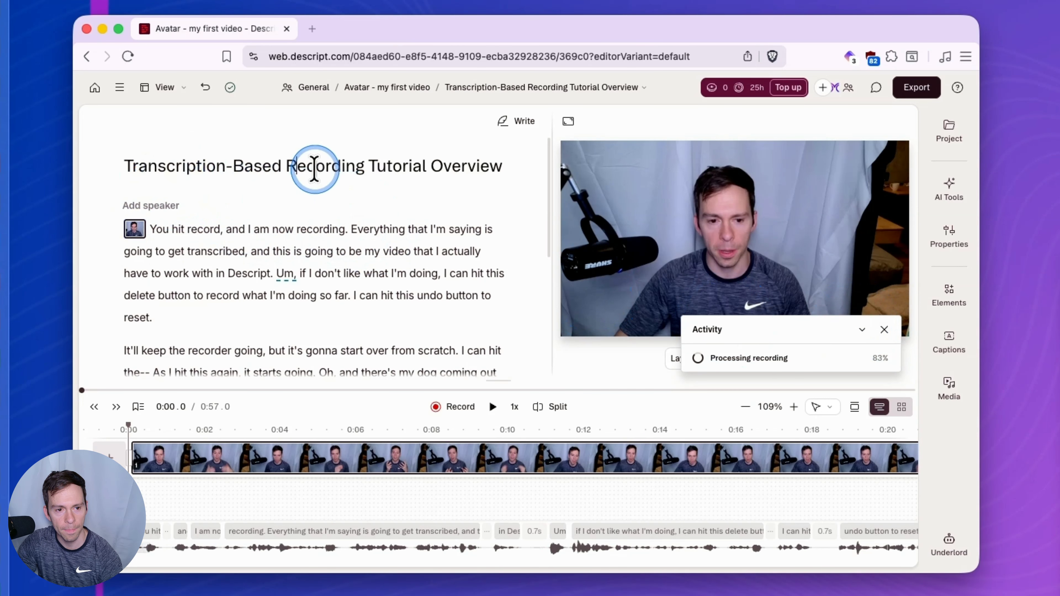
Highlight the composition title above the transcript to examine it.
{"action": "left_click_drag", "start_coordinate": [382, 169], "coordinate": [224, 167]}
{"action": "left_click", "coordinate": [117, 171]}
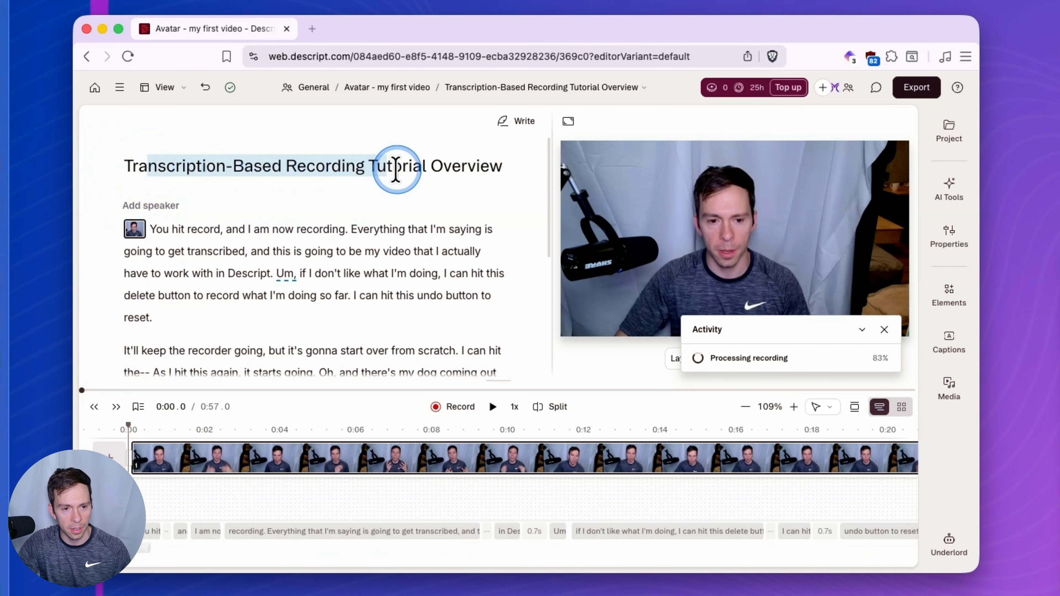